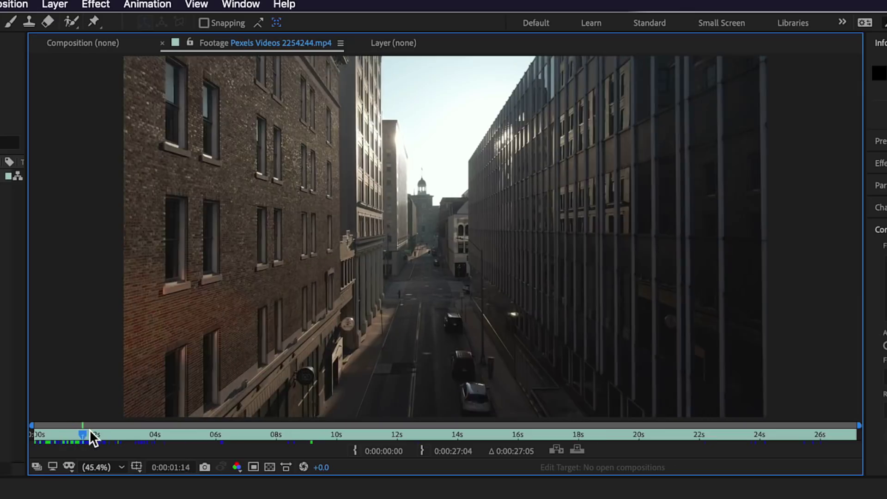
Step: Create a new composition from the Pexels Videos 2254244.mp4 street footage
drag(89, 428, 129, 425)
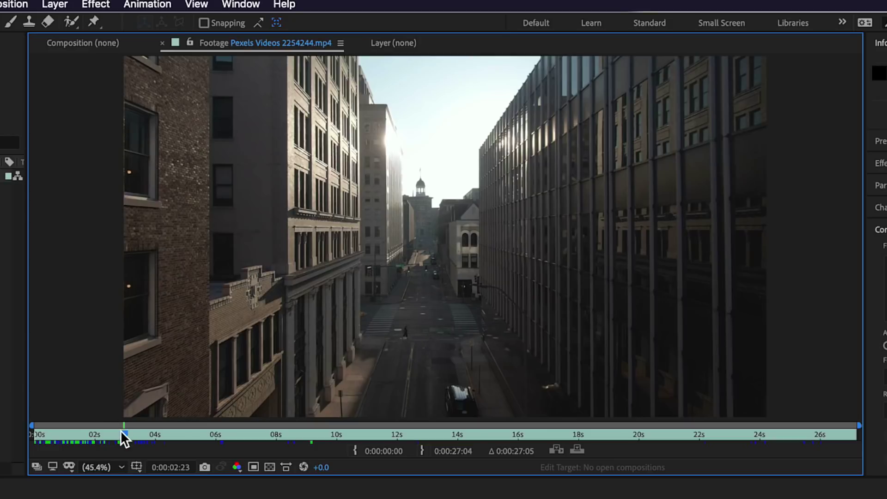
drag(120, 431, 81, 433)
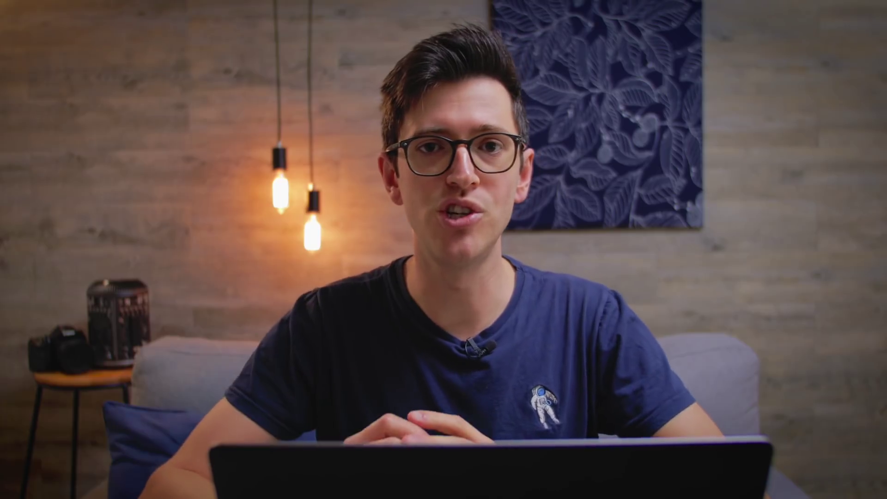
right_click(40, 132)
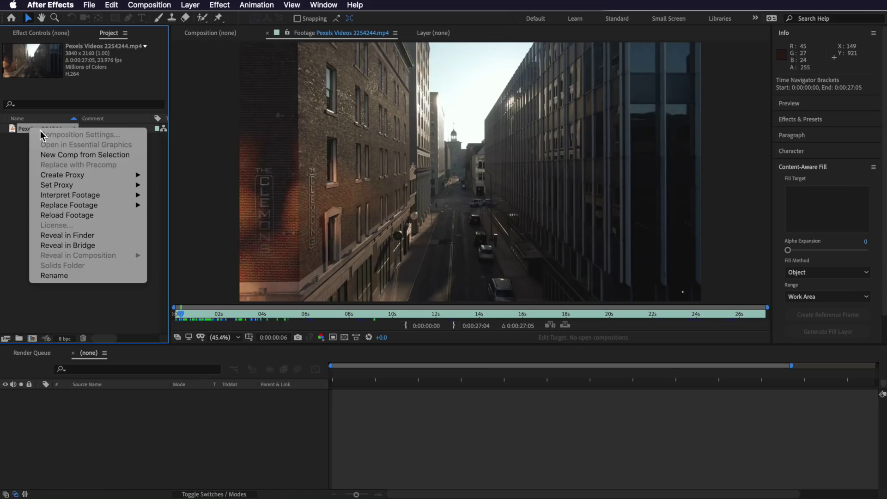
click(90, 157)
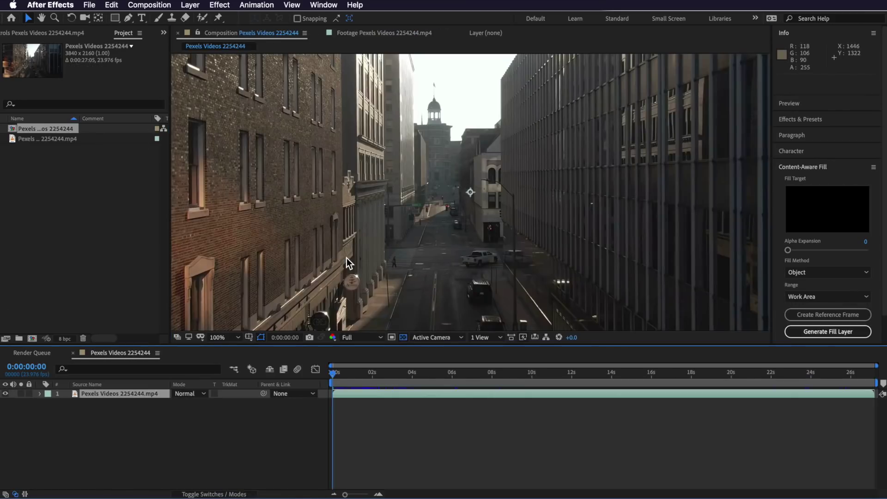
Step: Split the street footage layer at 0:00:04:00 and delete the part after the split
scroll(347, 257, down, 2)
drag(348, 374, 411, 378)
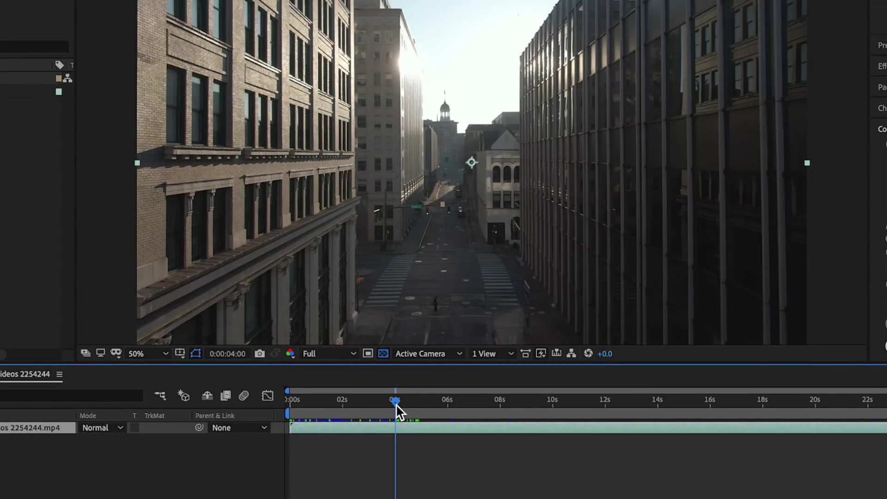
key(super+shift+d)
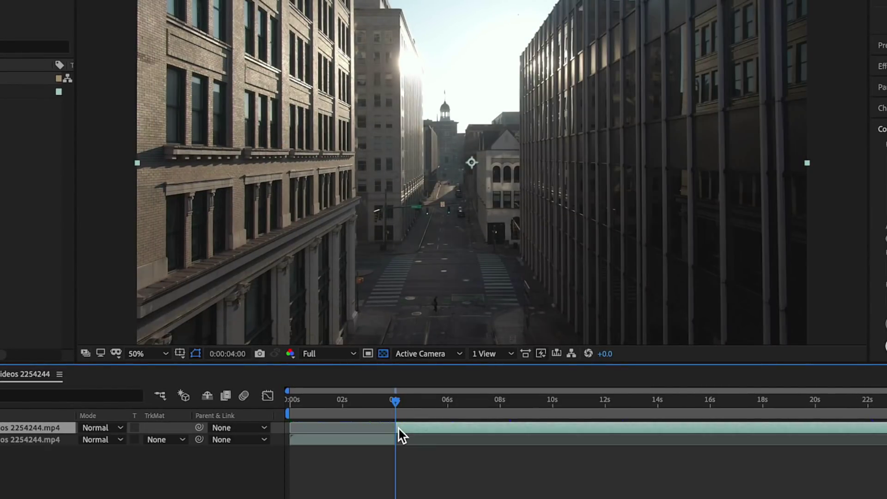
key(Delete)
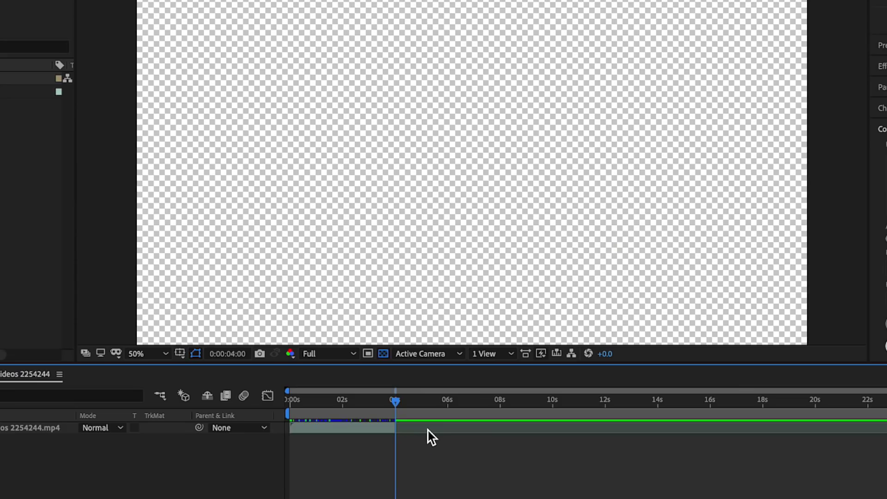
Step: End the work area at 0:00:04:00 and trim the composition to it
key(n)
click(398, 430)
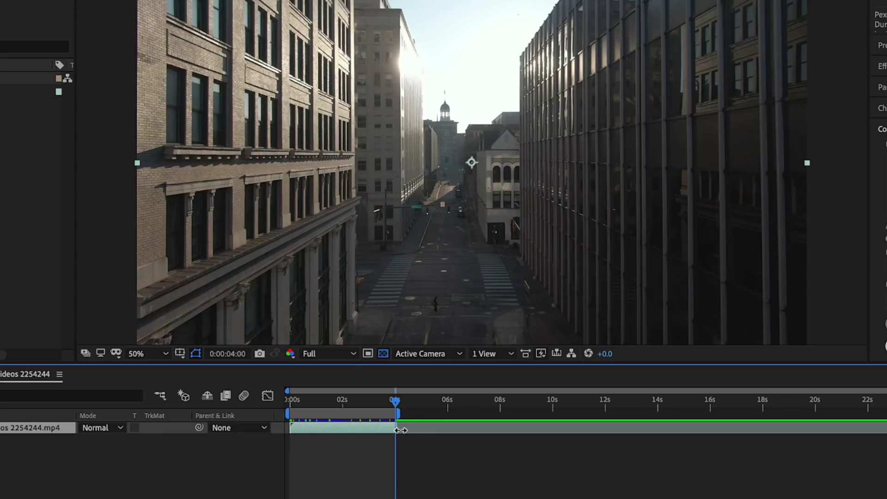
right_click(368, 412)
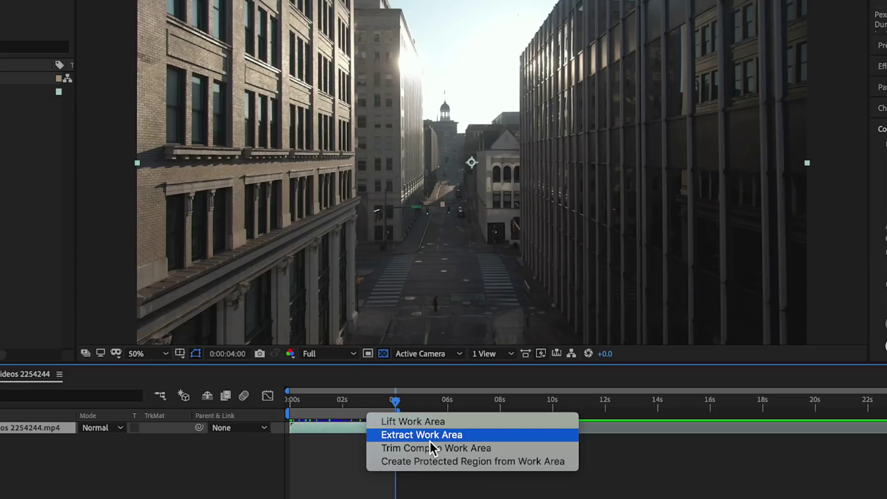
click(442, 446)
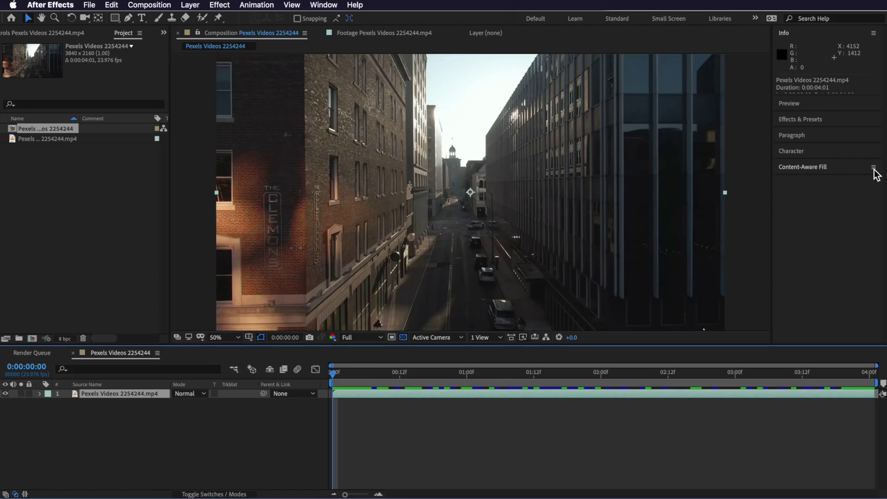
Step: Open the Content-Aware Fill settings and enlarge their area so all options fit
click(792, 167)
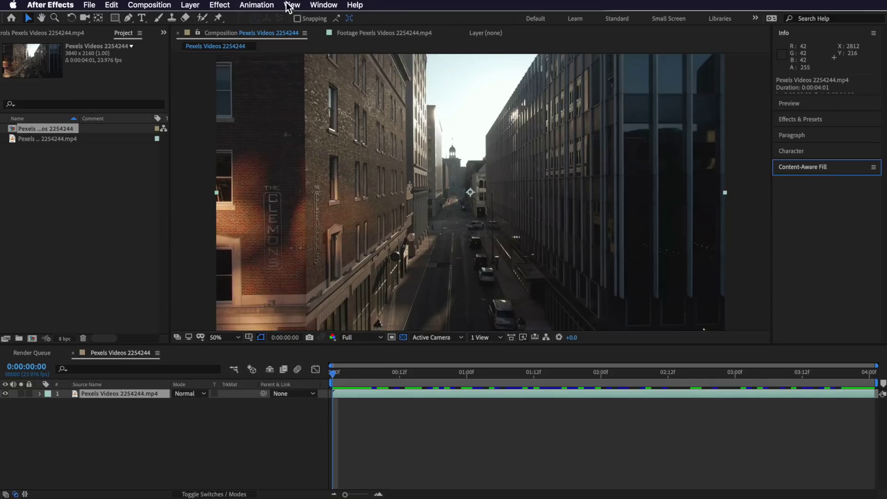
click(314, 5)
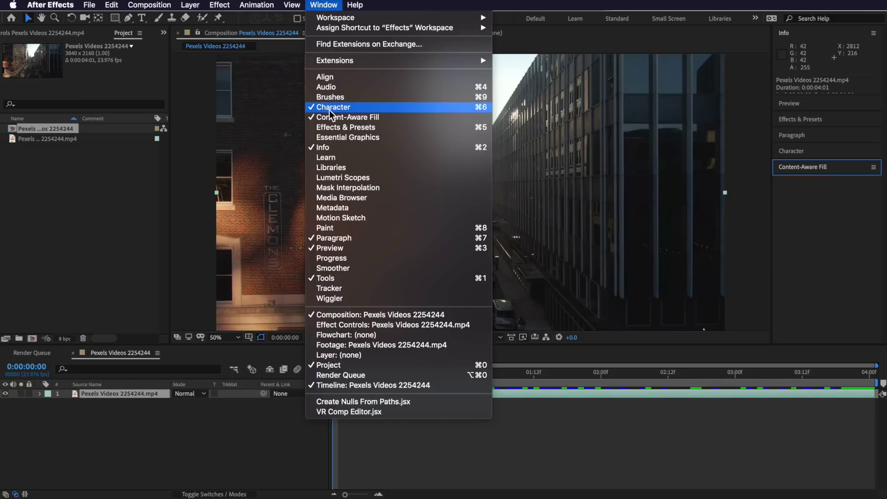
click(347, 117)
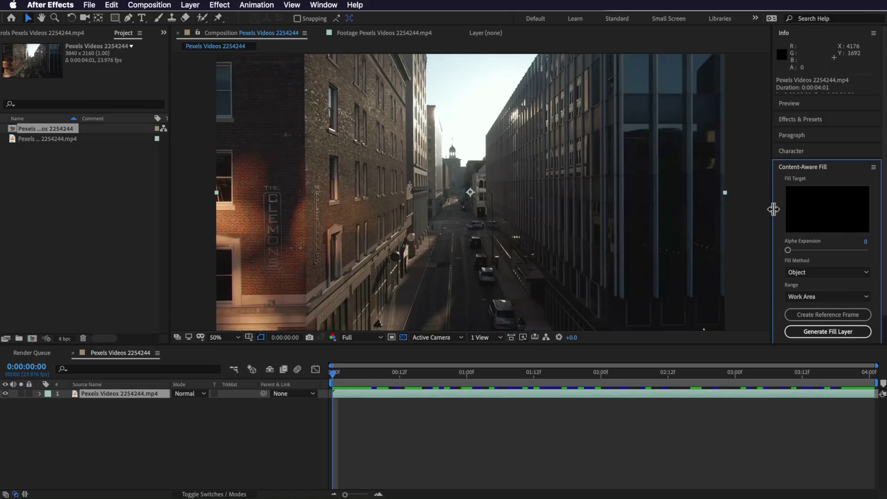
drag(773, 209, 742, 207)
scroll(774, 217, down, 2)
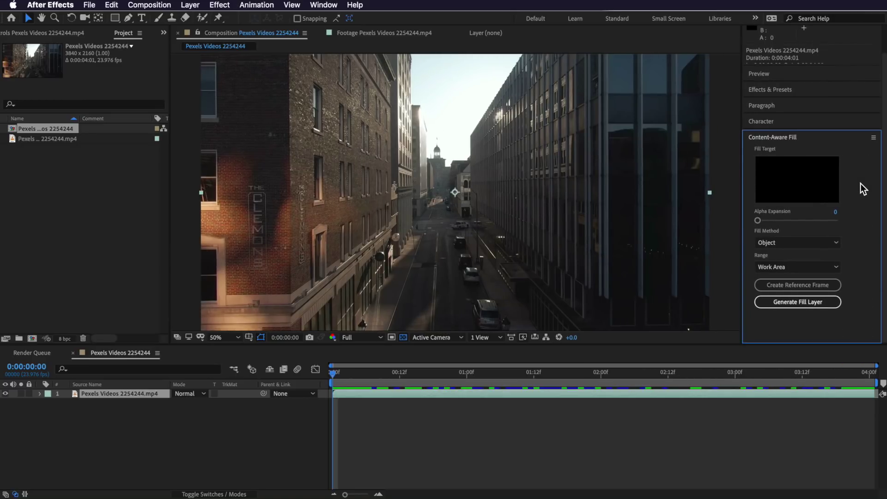
Step: Draw a closed mask with the Pen tool around the pedestrian at the crosswalk on the footage layer's first frame
click(372, 396)
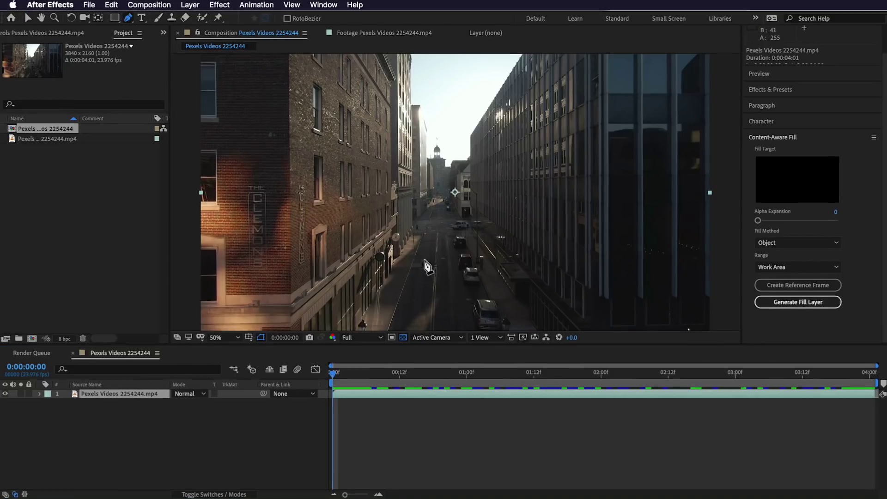
scroll(404, 246, up, 2)
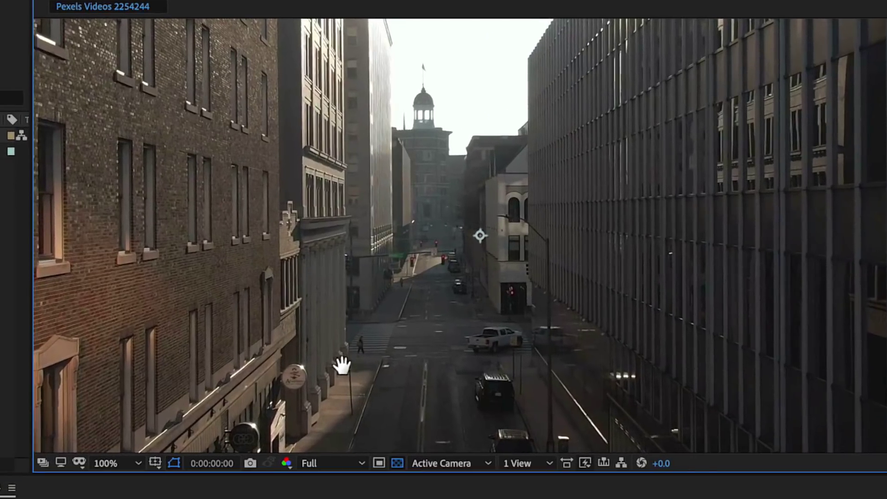
drag(351, 325, 417, 245)
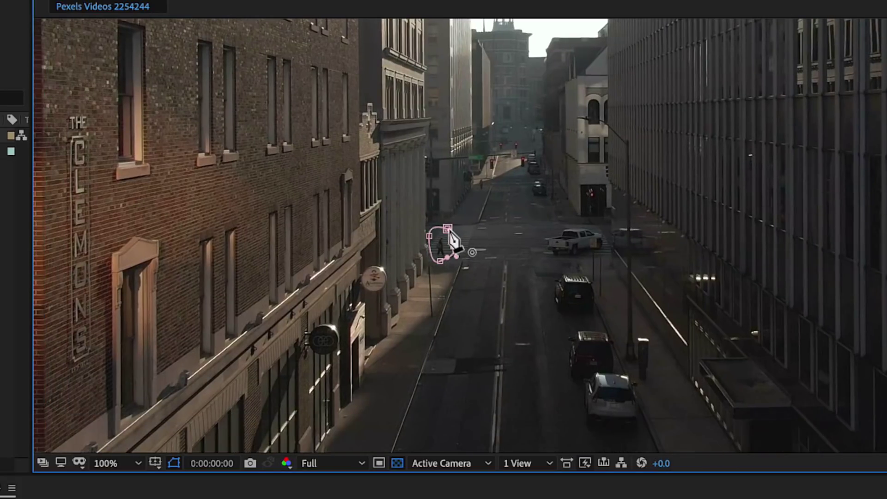
click(447, 229)
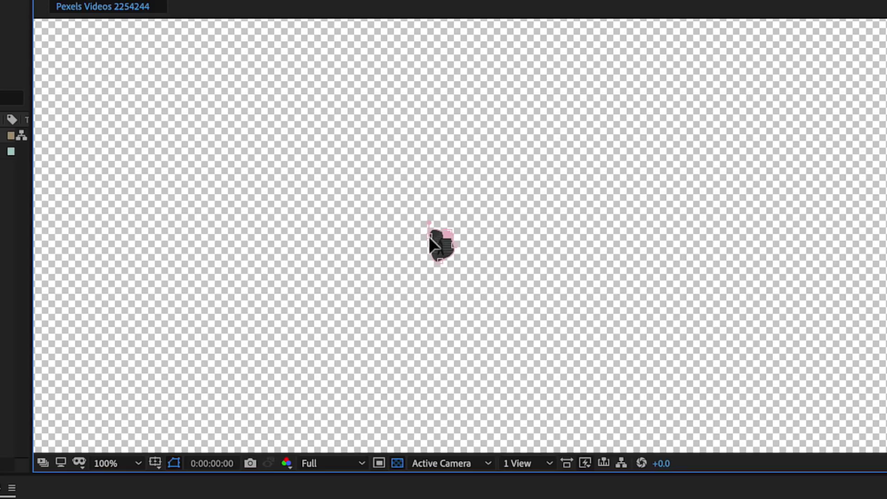
Step: Show the Tracker with its mask tracking options for Mask 1
scroll(430, 241, up, 1)
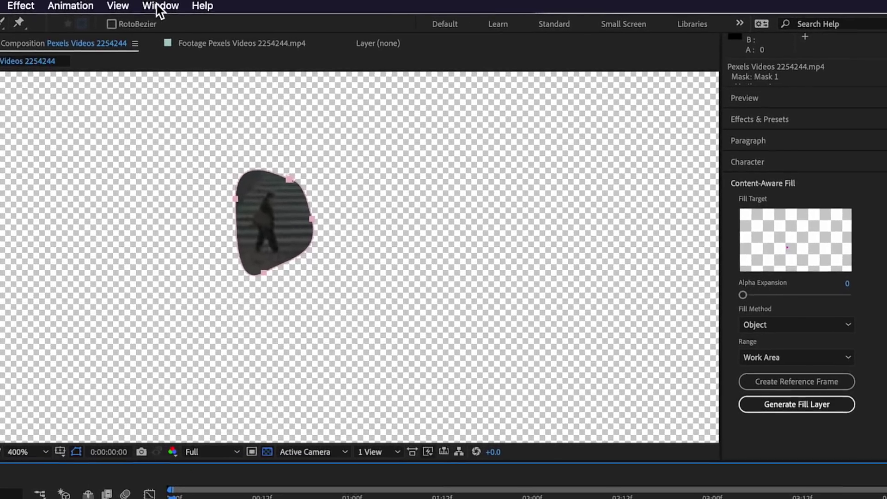
click(308, 6)
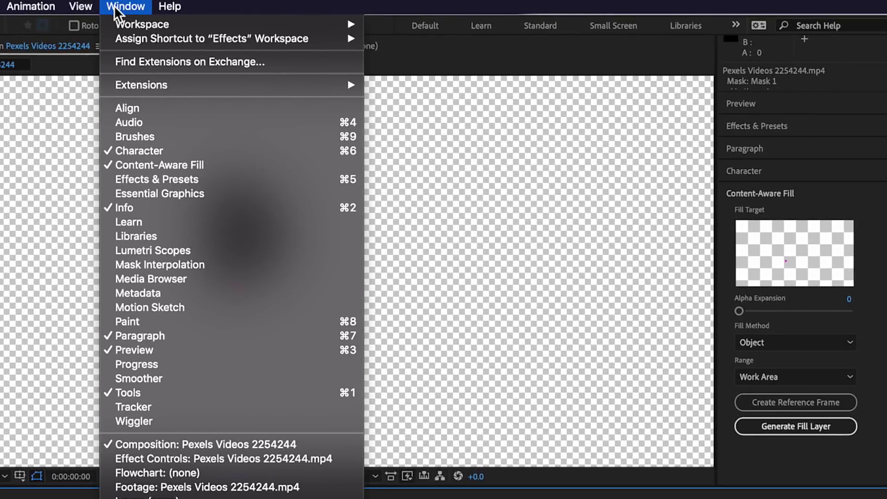
click(133, 407)
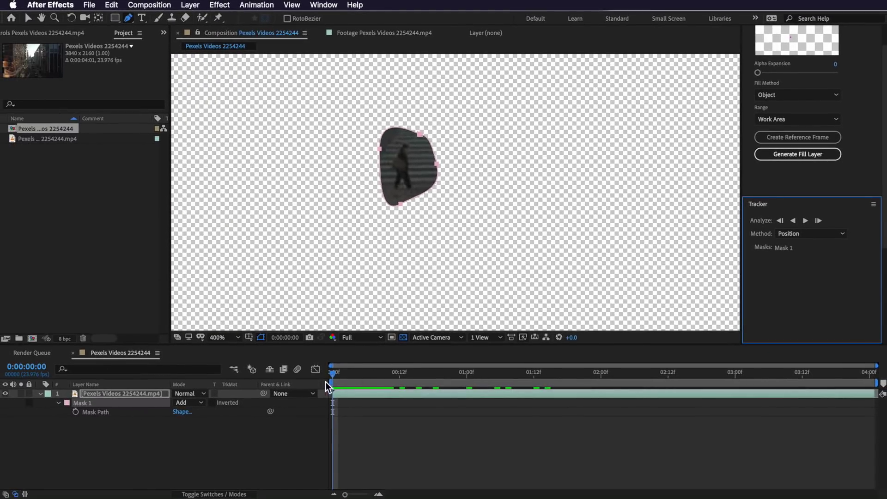
Step: Keyframe the Mask Path at 0:00:00:00 and move the mask over the walking pedestrian just after one second and at 0:00:01:22
click(65, 417)
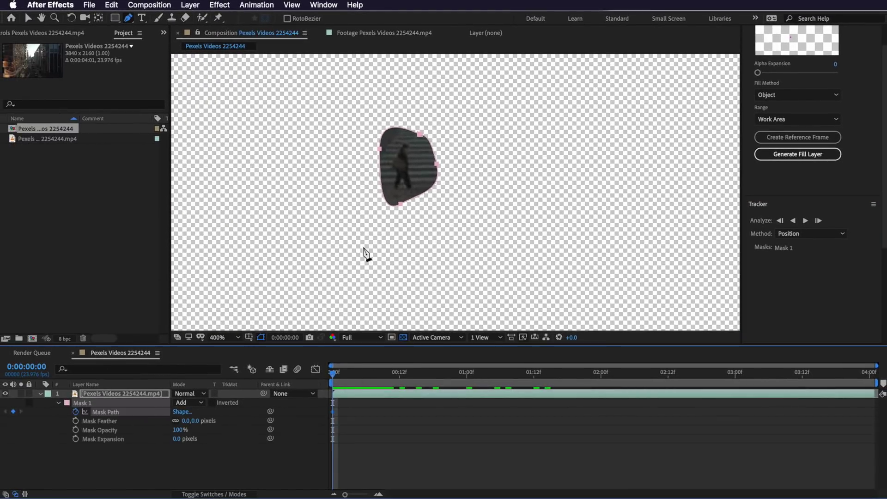
drag(343, 373, 494, 373)
drag(420, 135, 436, 217)
drag(494, 373, 590, 372)
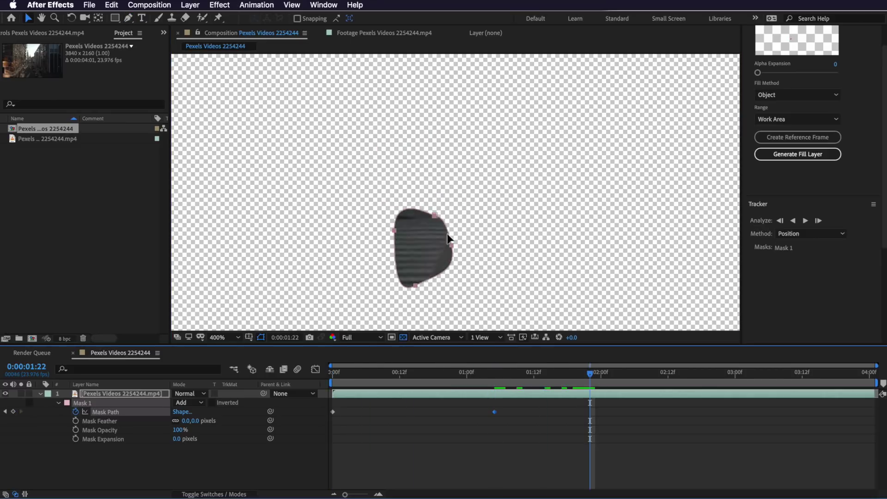
drag(434, 213, 449, 152)
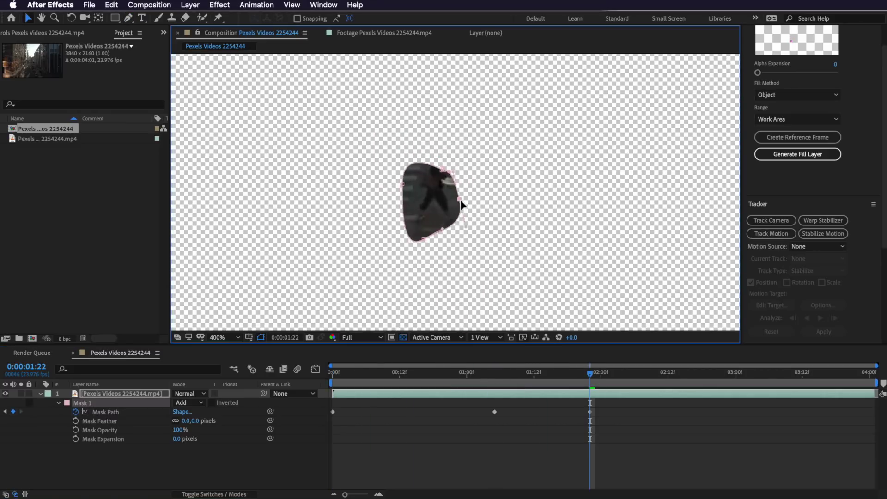
Step: Move and reshape the mask at 0:00:02:22 so it encloses the whole pedestrian
drag(683, 374, 724, 374)
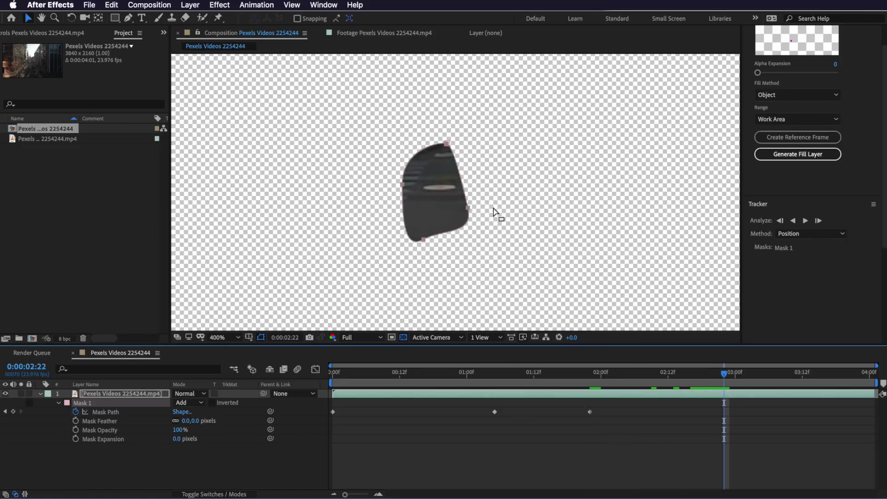
drag(464, 217, 480, 264)
click(463, 199)
drag(463, 196, 474, 190)
click(484, 263)
drag(497, 275, 495, 283)
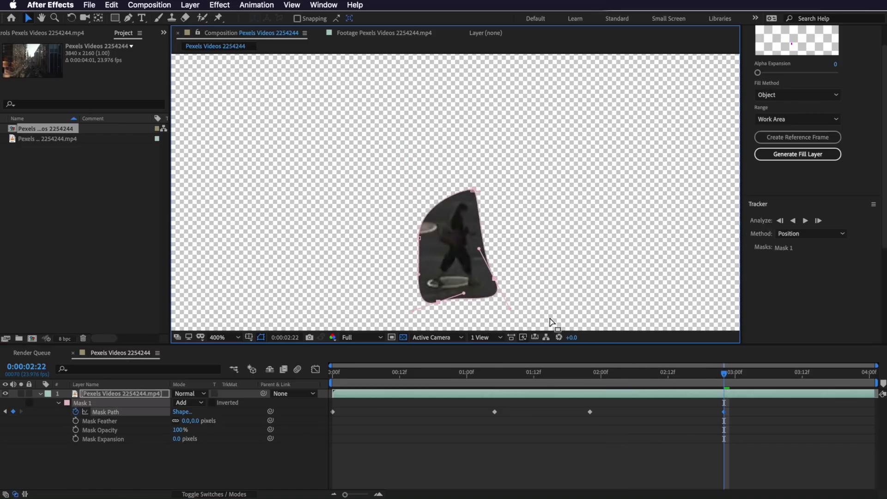
click(550, 321)
drag(474, 189, 480, 195)
Step: Reposition the mask over the pedestrian at 0:00:03:16 and extend its lower edge around the feet
drag(726, 385, 805, 388)
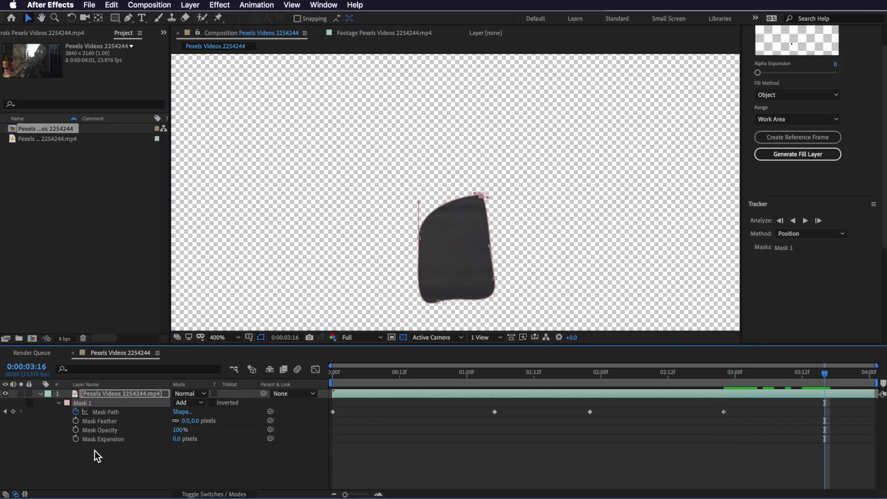
drag(611, 260, 576, 155)
drag(459, 172, 481, 162)
click(438, 187)
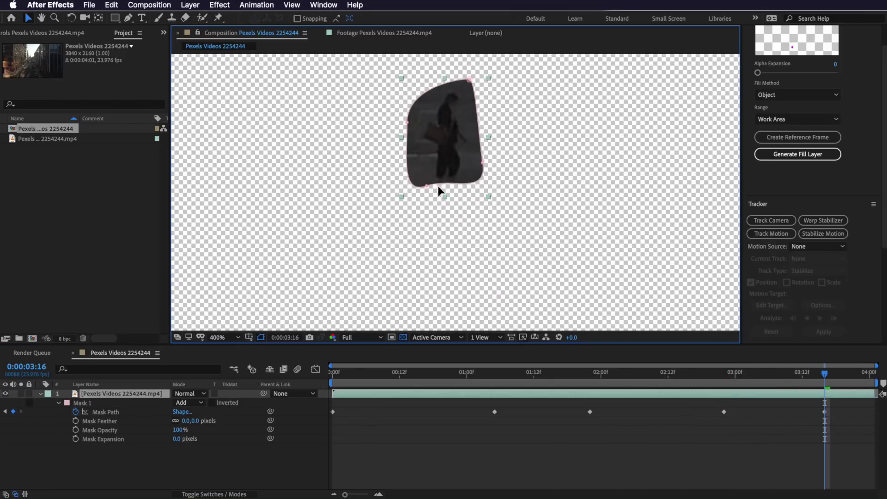
drag(426, 186, 419, 203)
Step: Move the mask onto the pedestrian at 0:00:04:00 and adjust its outline
drag(824, 373, 869, 373)
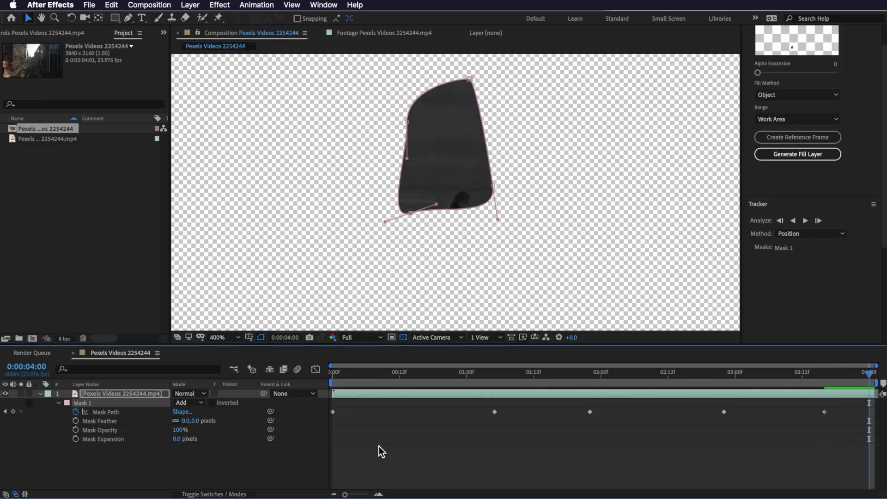
click(82, 404)
drag(470, 80, 483, 201)
drag(485, 279, 500, 210)
Step: Add corrective Mask Path keyframes between the existing ones in the clip's second half to keep the pedestrian covered
drag(869, 373, 774, 383)
key(comma)
click(89, 403)
drag(457, 73, 455, 68)
drag(774, 380, 706, 376)
drag(455, 116, 480, 281)
Step: Correct the mask position over the pedestrian at 0:00:01:12 and 0:00:00:15
drag(708, 352, 605, 375)
drag(512, 380, 534, 379)
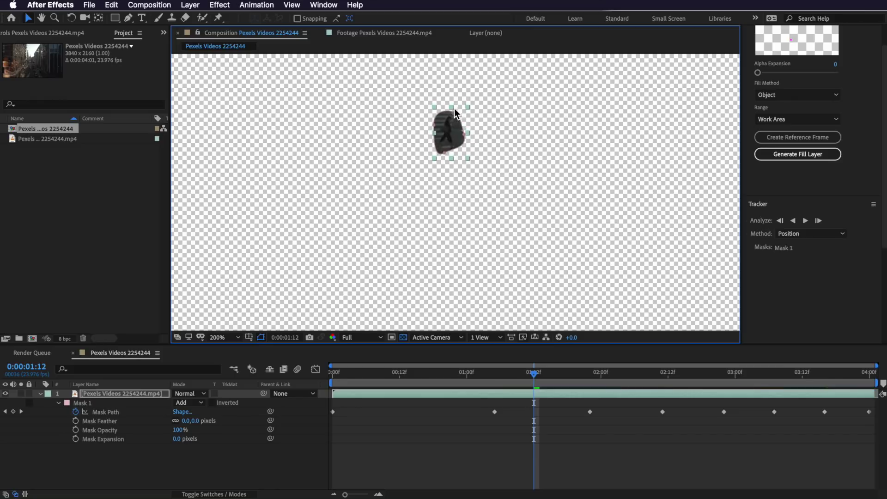
click(92, 411)
drag(453, 110, 453, 112)
drag(520, 372, 416, 381)
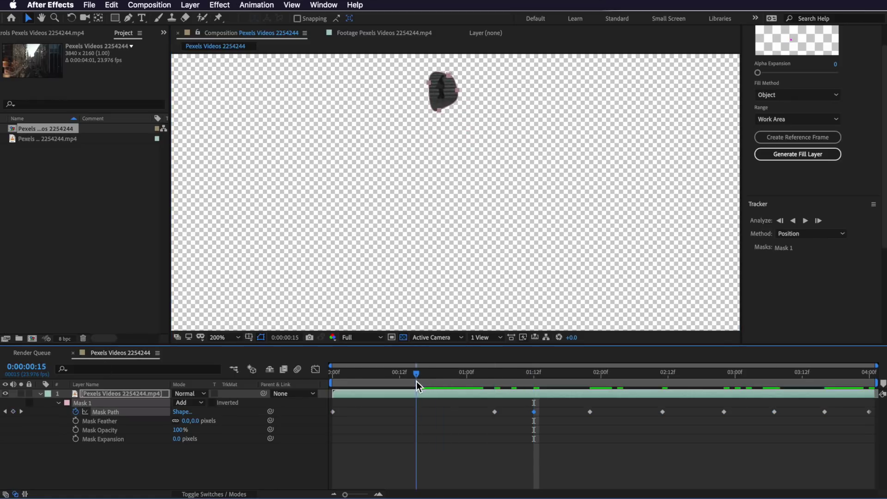
drag(449, 75, 449, 73)
drag(411, 375, 381, 376)
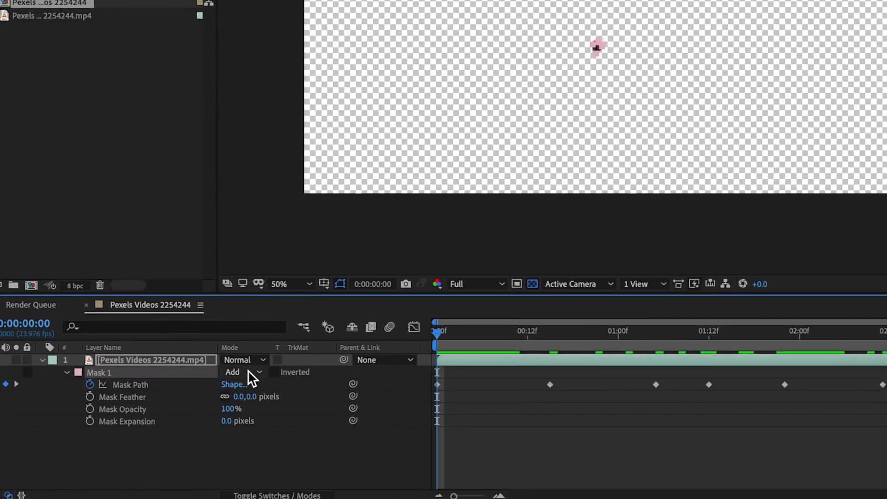
Step: Set Mask 1 to Subtract mode and its feather to 10 pixels
click(189, 403)
click(332, 401)
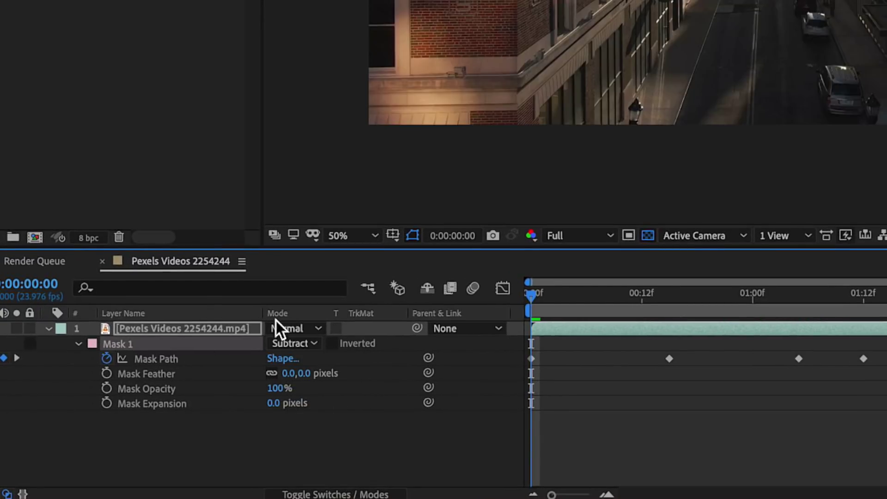
click(461, 436)
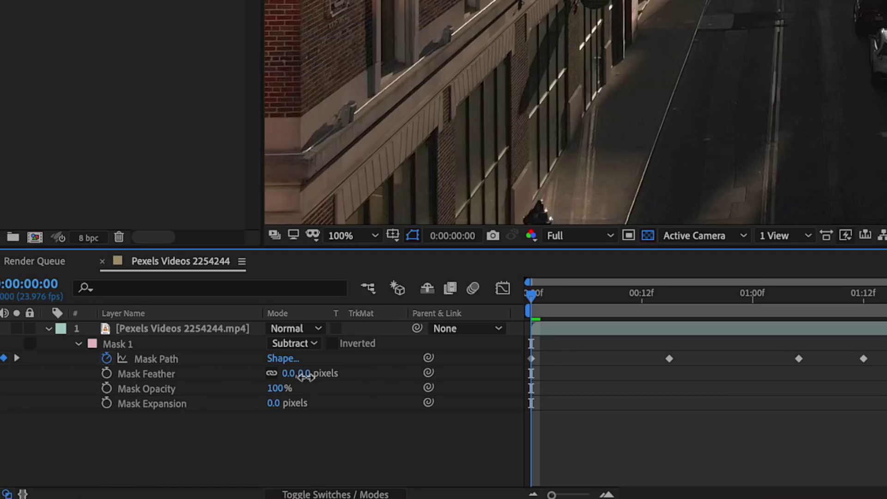
text(10)
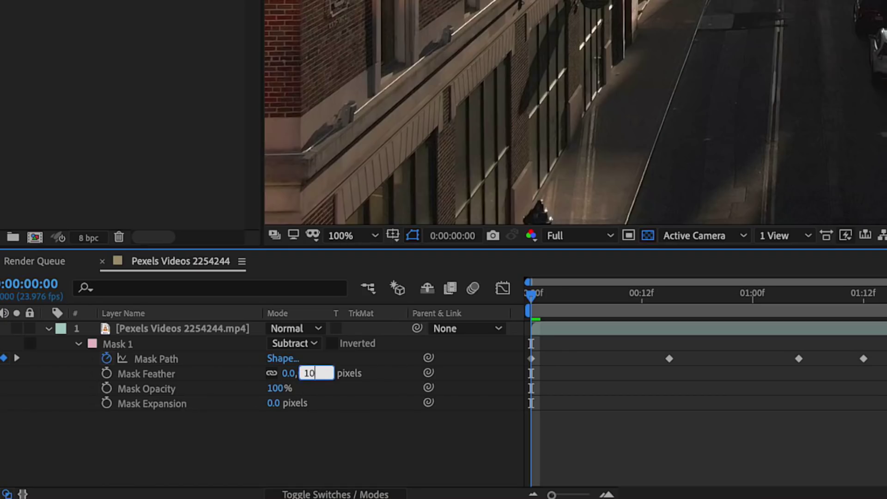
key(Return)
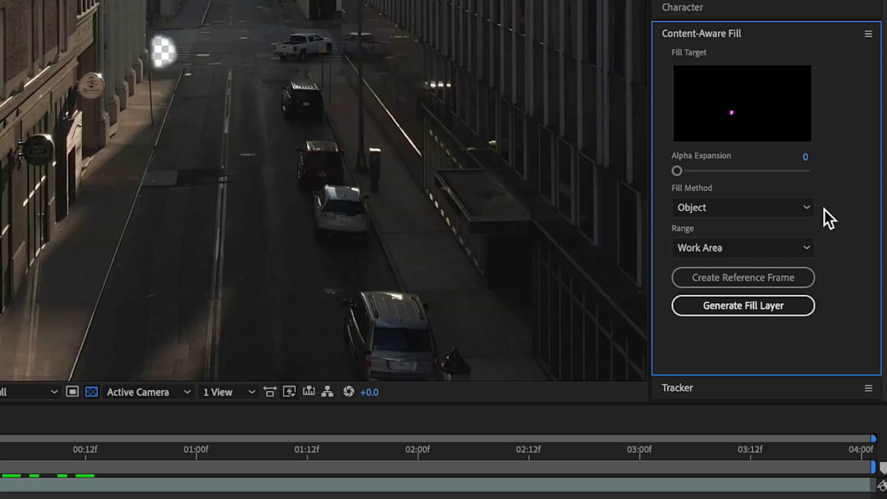
Step: Check the Content-Aware Fill method and range options, and scrub through the street where the pedestrian was masked
click(730, 210)
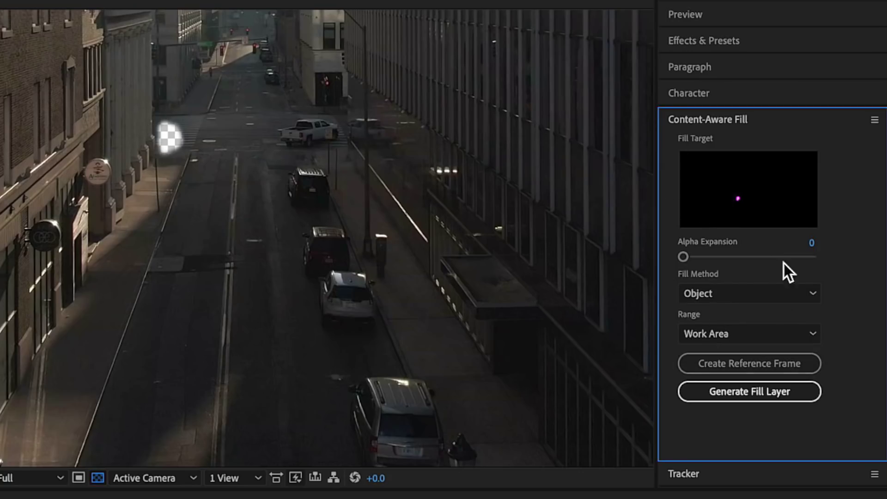
click(795, 334)
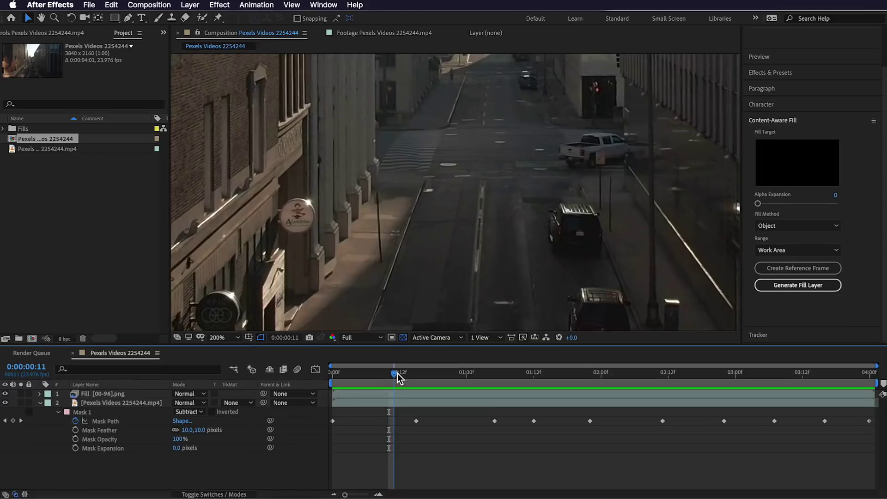
drag(397, 373, 580, 383)
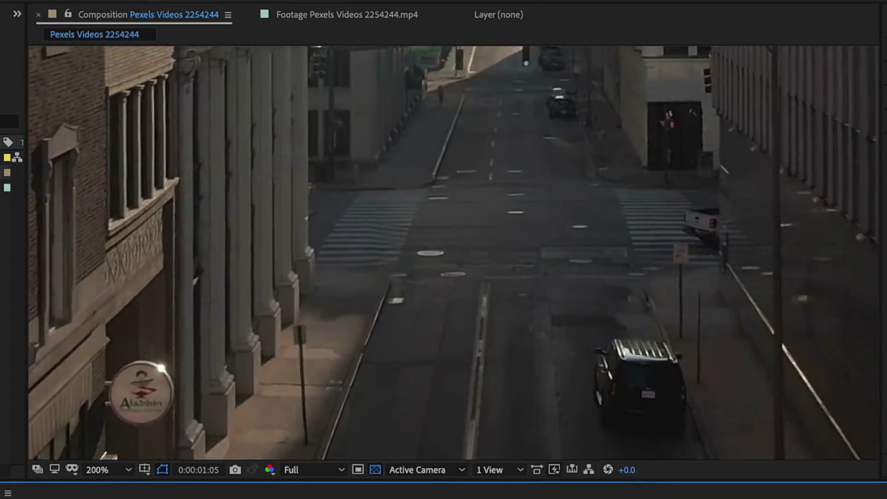